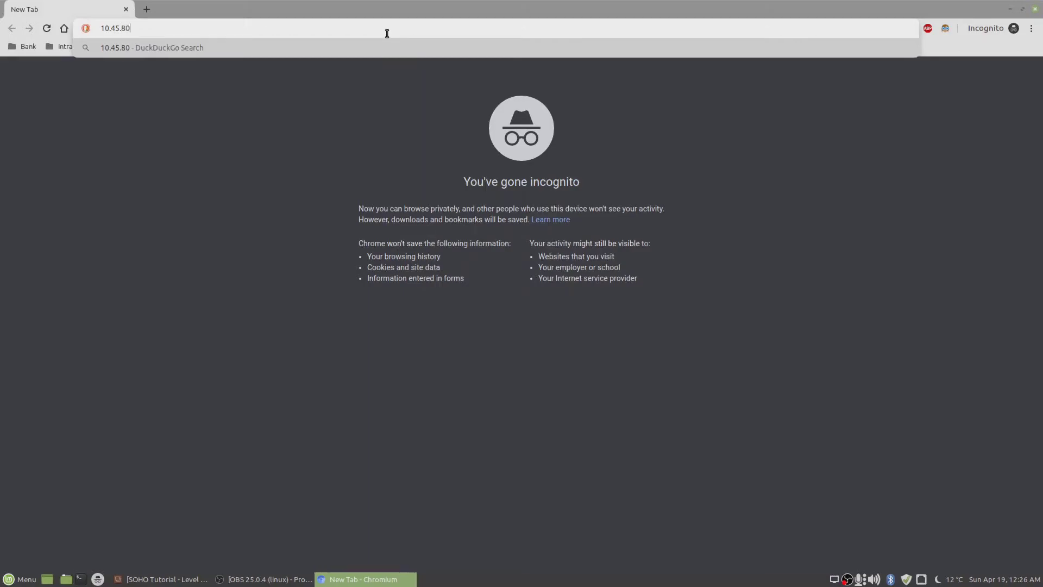
- Open the router at 10.45.80.1 and proceed past the certificate warning to the login page
{"action": "type", "text": ".1"}
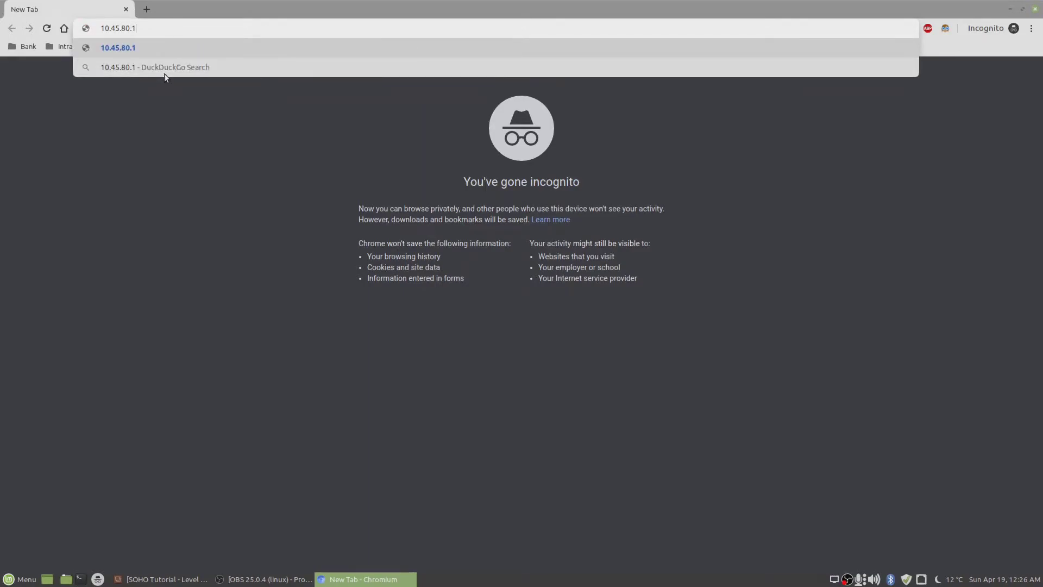
{"action": "left_click", "coordinate": [151, 44]}
{"action": "left_click", "coordinate": [387, 298]}
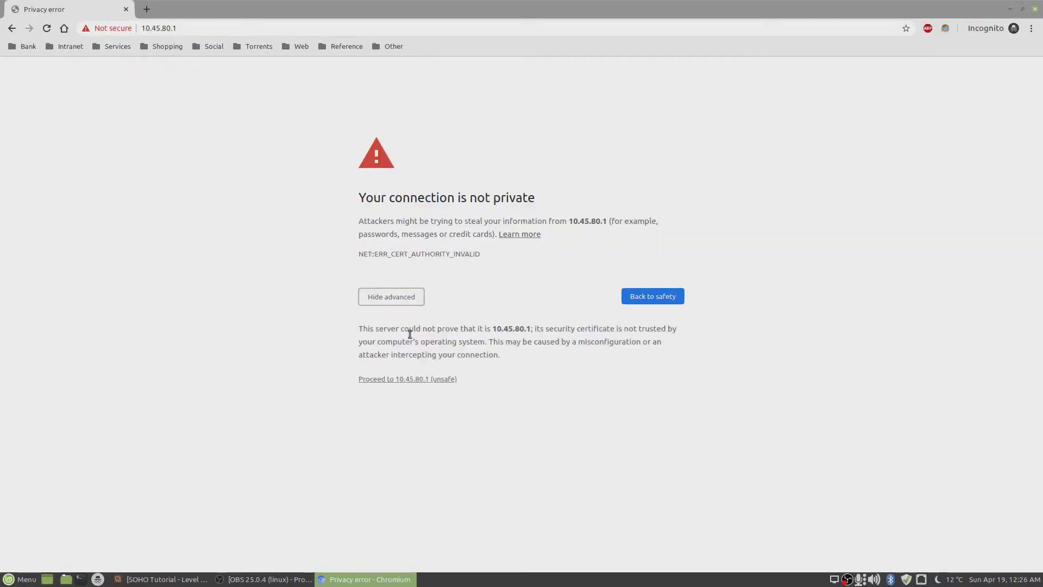
{"action": "left_click", "coordinate": [418, 380]}
- Sign in as the administrator, re-entering the password after the first attempt is rejected
{"action": "type", "text": "admi"}
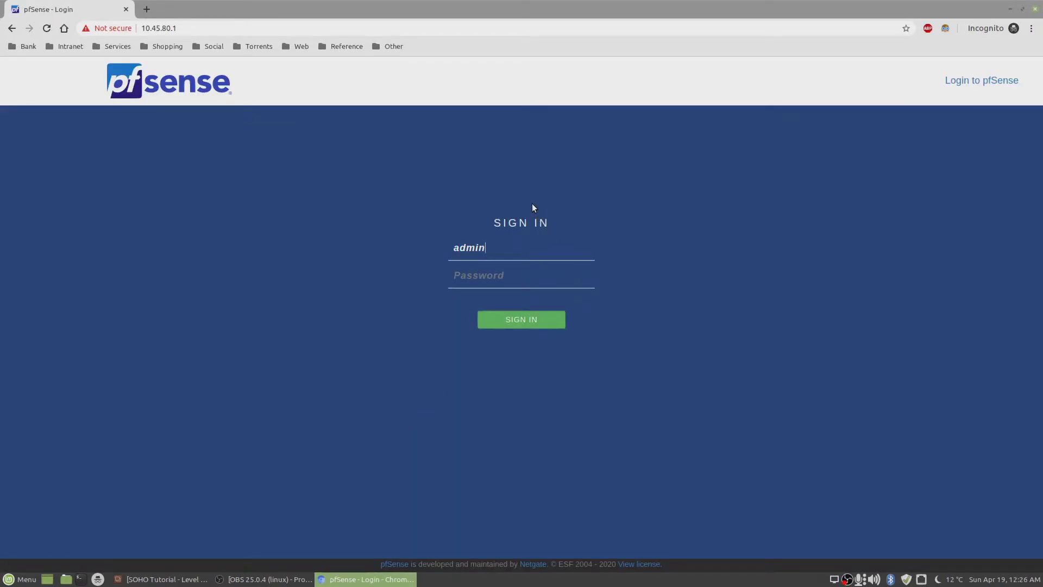
{"action": "type", "text": "n"}
{"action": "key", "text": "Tab"}
{"action": "type", "text": "passnse"}
{"action": "key", "text": "Return"}
{"action": "type", "text": "admin"}
{"action": "key", "text": "Tab"}
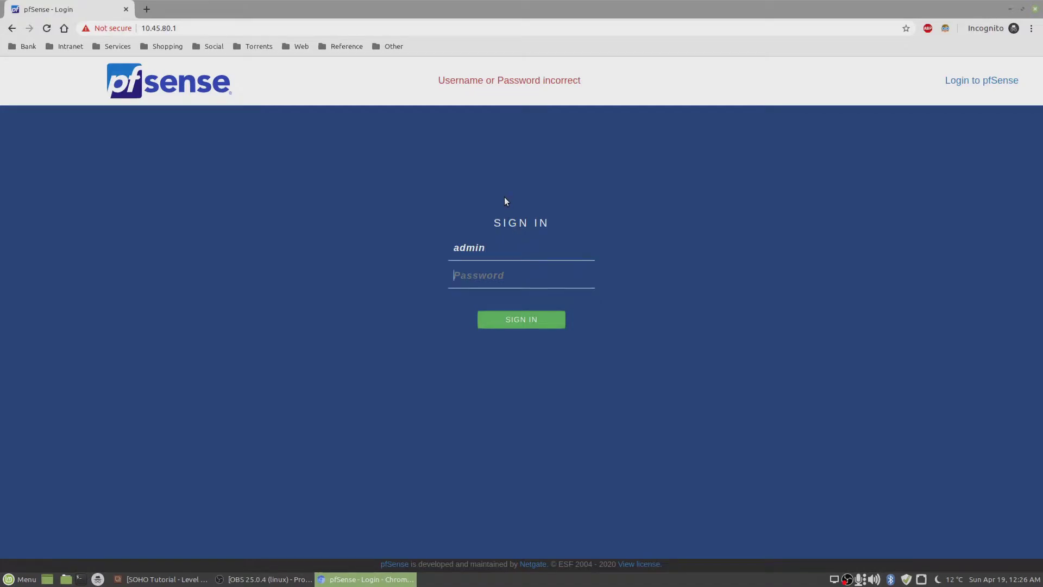
{"action": "type", "text": "pfsense"}
{"action": "key", "text": "Return"}
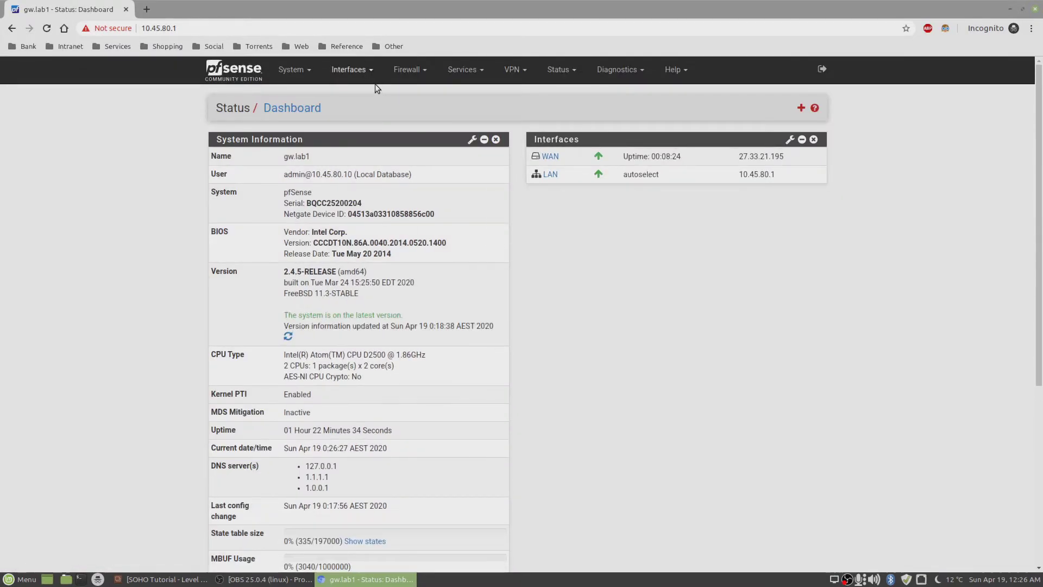
- On Interface Assignments, add VLAN 81 on lagg0 (WIFI) as the new OPT1 interface
{"action": "left_click", "coordinate": [396, 78]}
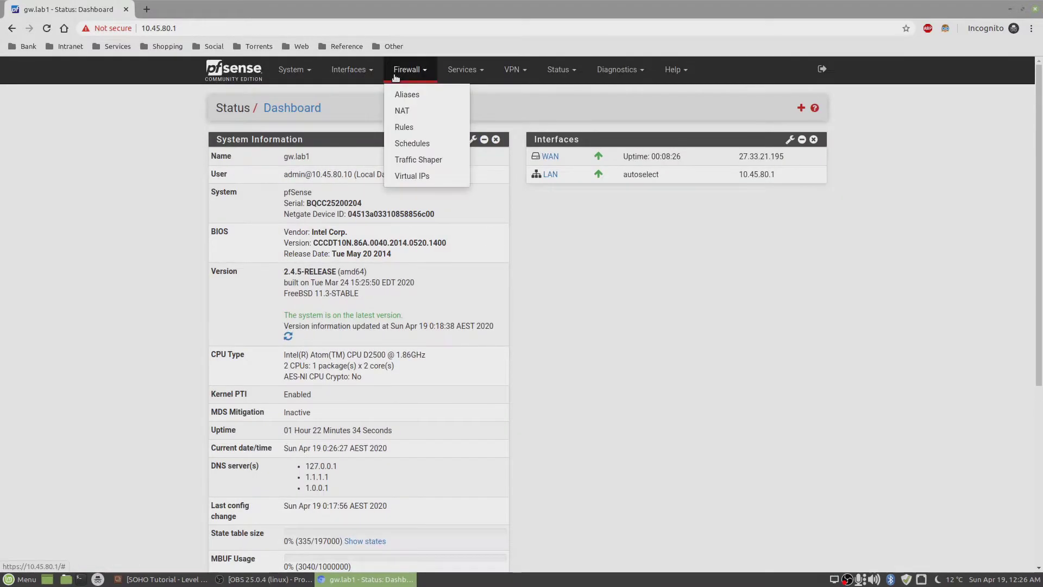
{"action": "left_click", "coordinate": [407, 128]}
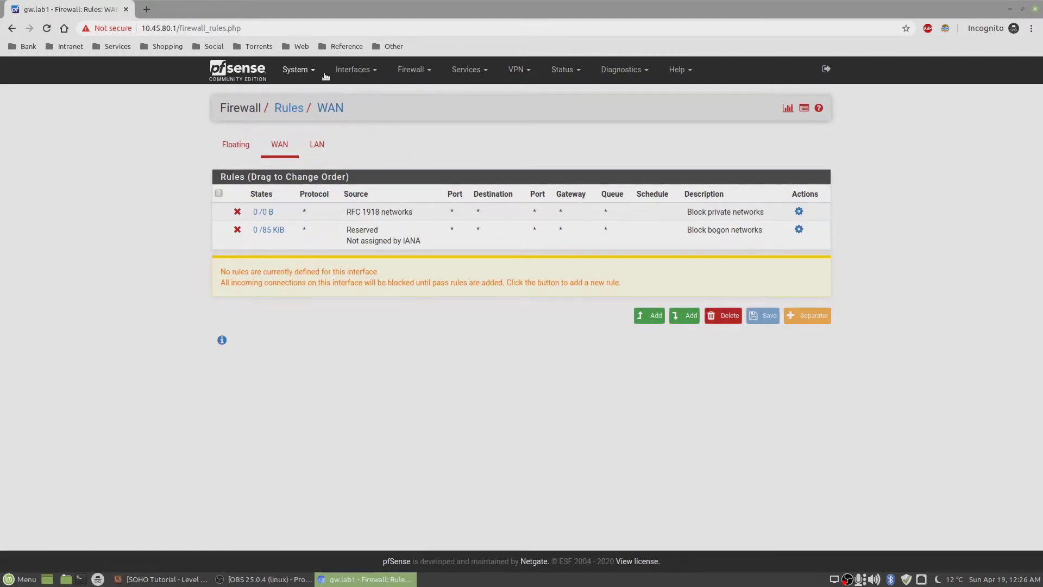
{"action": "left_click", "coordinate": [366, 75]}
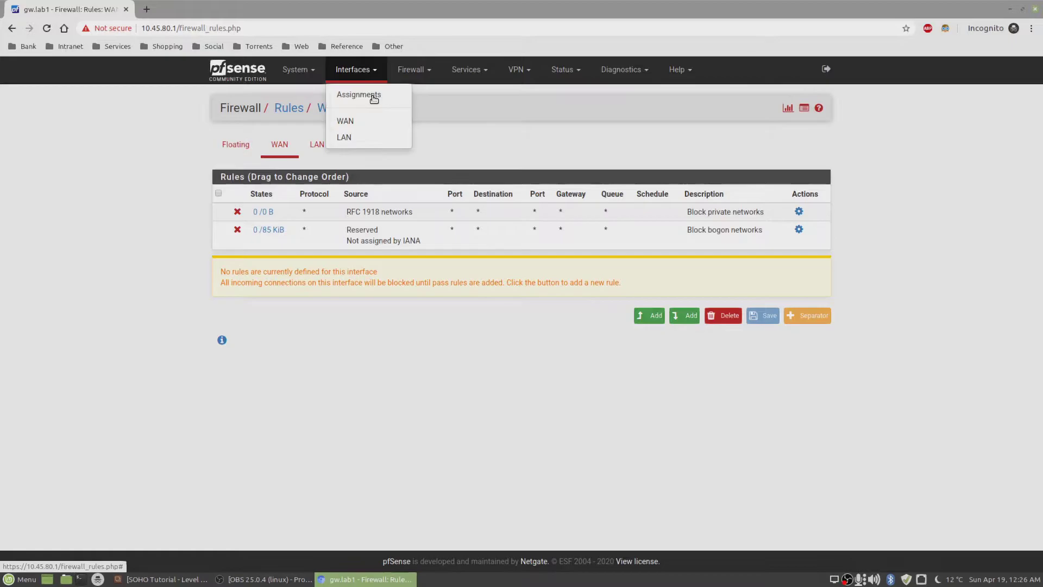
{"action": "left_click", "coordinate": [373, 97]}
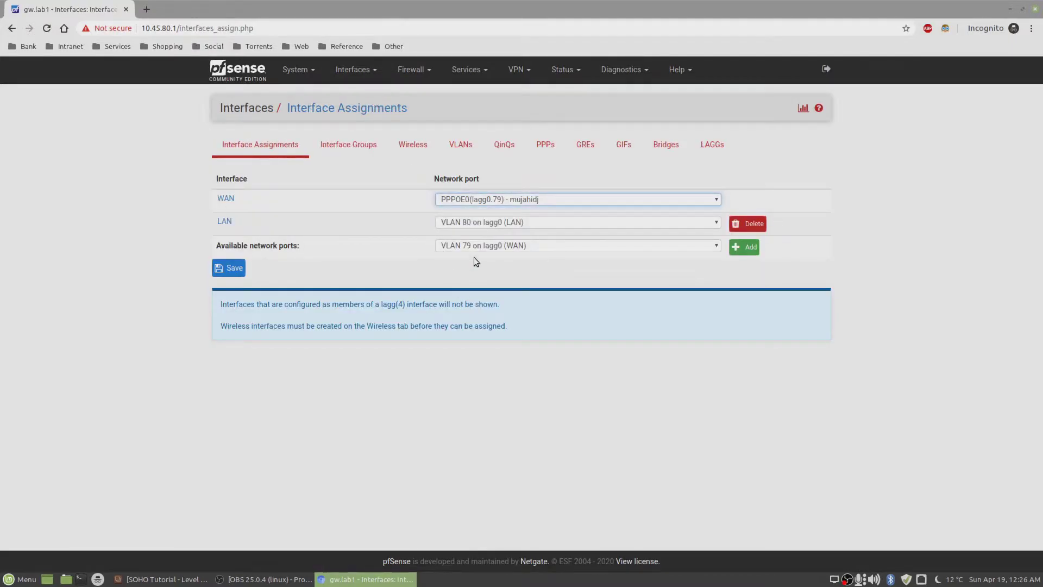
{"action": "left_click", "coordinate": [478, 244]}
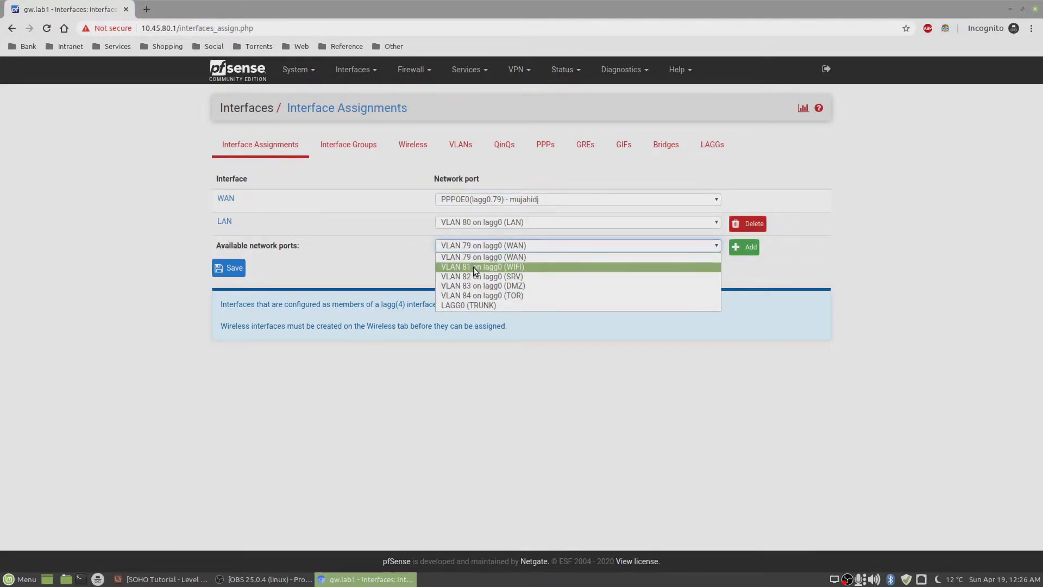
{"action": "left_click", "coordinate": [475, 267]}
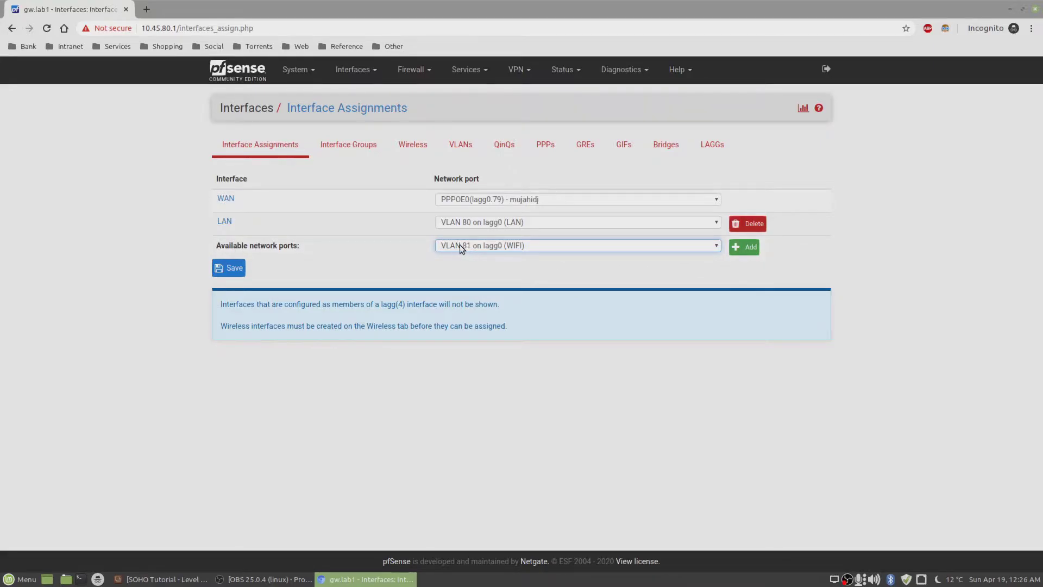
{"action": "left_click", "coordinate": [747, 248]}
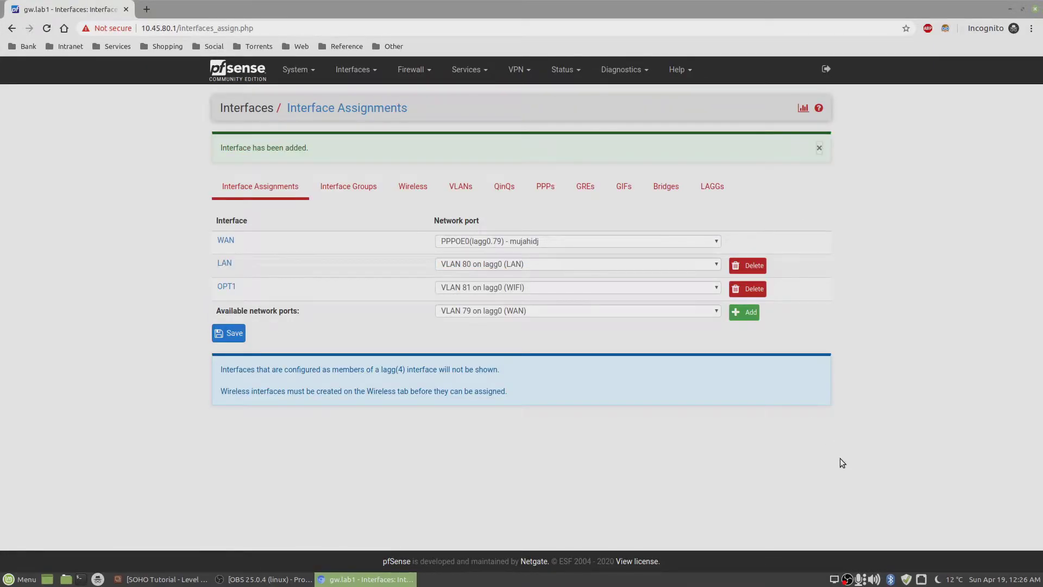
- Enable OPT1, rename its description to WIFI, and set IPv4 configuration to Static IPv4
{"action": "left_click", "coordinate": [225, 286]}
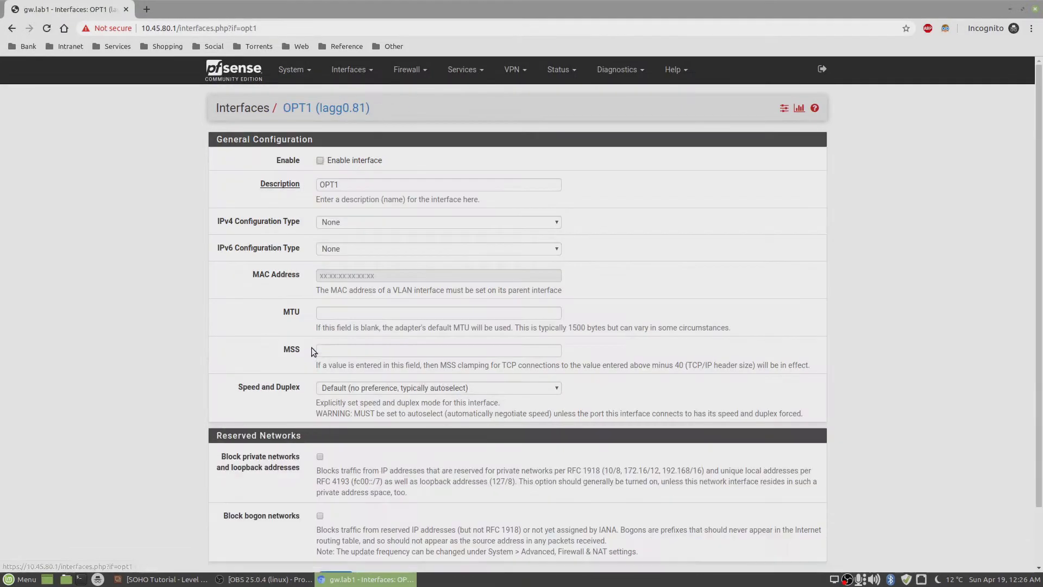
{"action": "left_click", "coordinate": [320, 160]}
{"action": "double_click", "coordinate": [357, 186]}
{"action": "type", "text": "WIFI"}
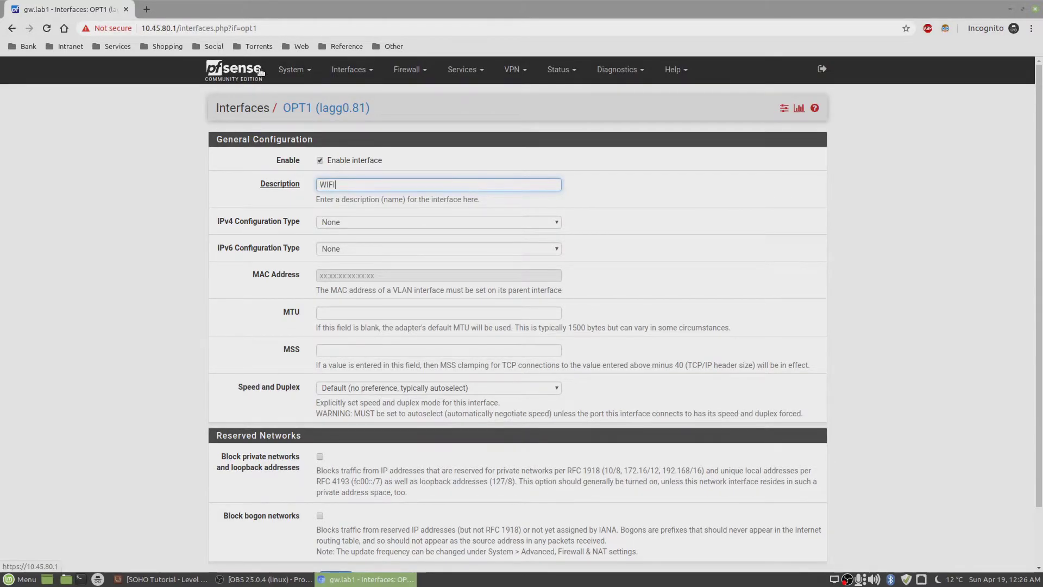
{"action": "left_click", "coordinate": [370, 223]}
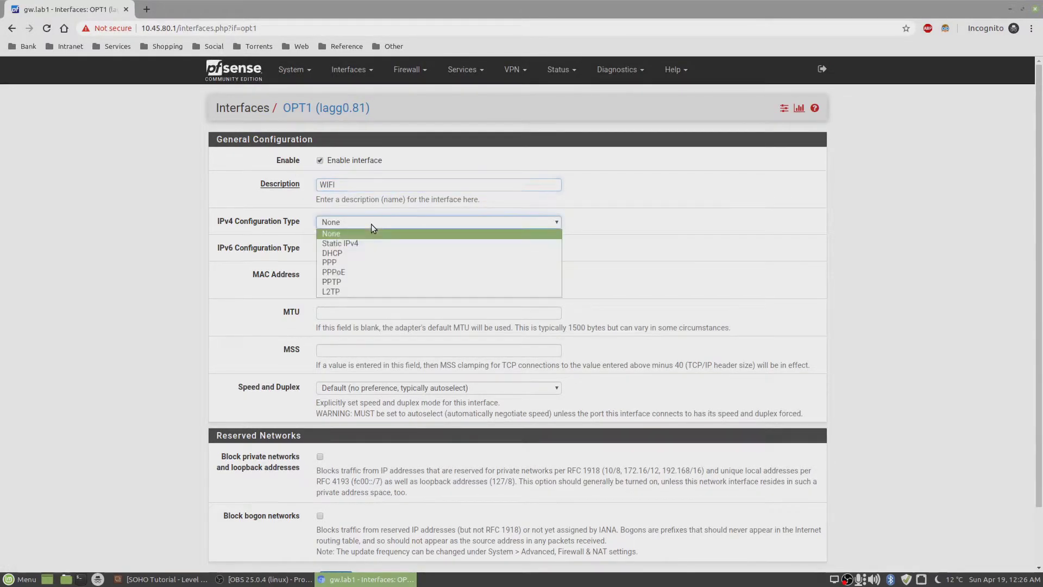
{"action": "left_click", "coordinate": [370, 243]}
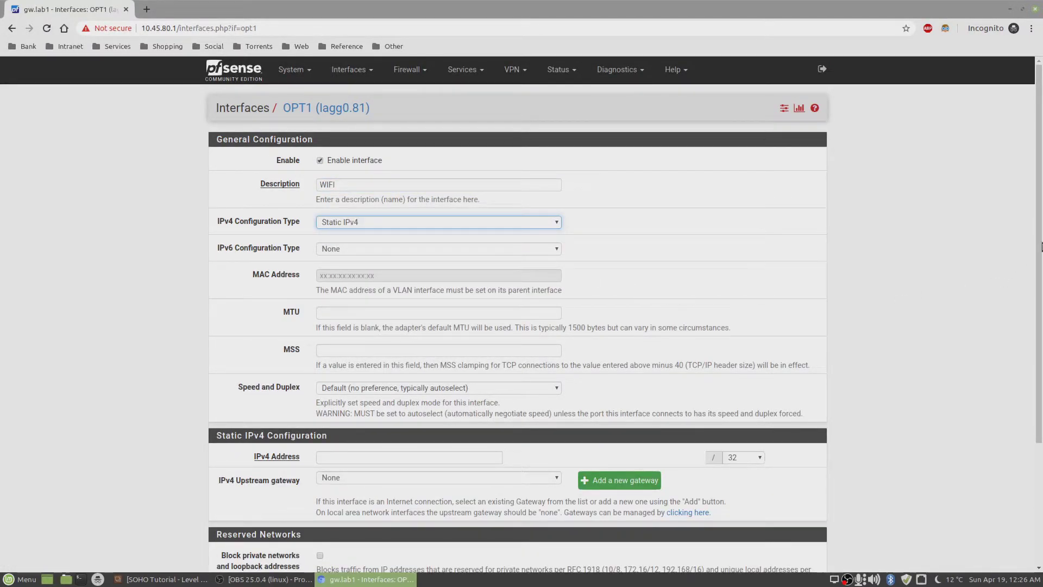
- Give the interface address 10.45.81.1/24, then save and apply the changes
{"action": "scroll", "coordinate": [1039, 213], "scroll_direction": "down", "scroll_amount": 3}
{"action": "left_click", "coordinate": [339, 292]}
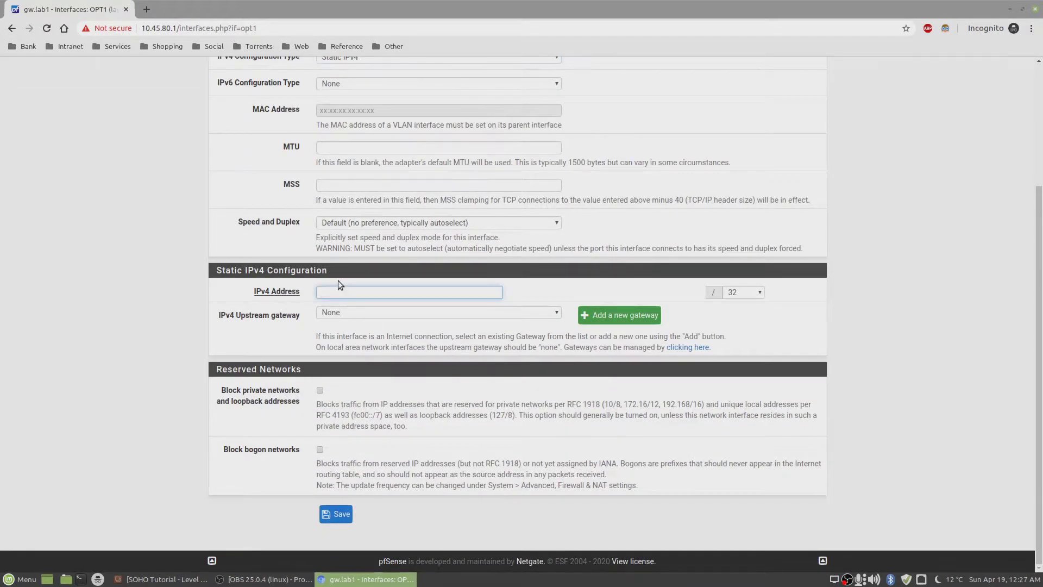
{"action": "type", "text": "10.45.81.1"}
{"action": "left_click", "coordinate": [754, 292]}
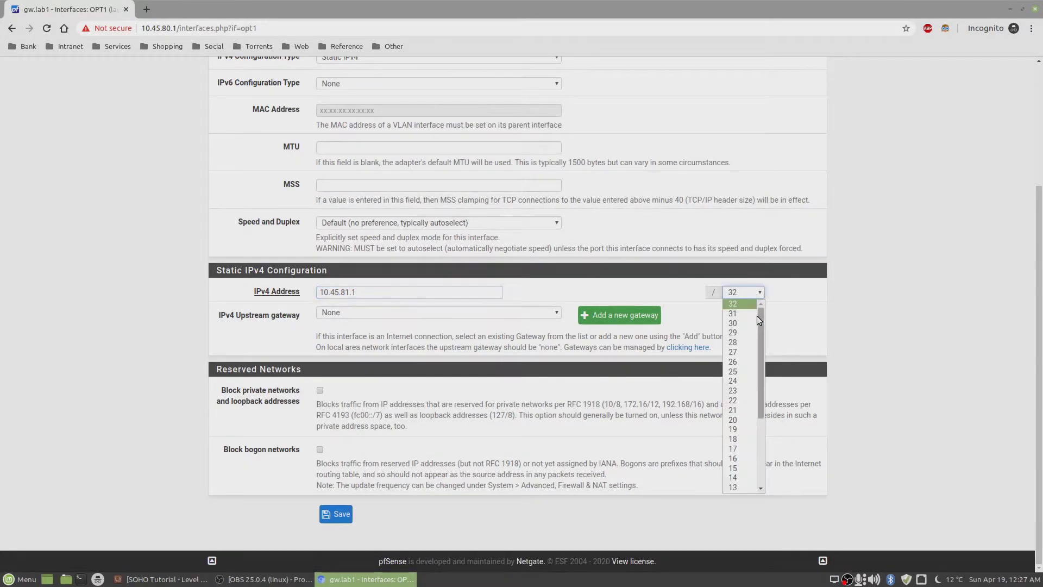
{"action": "left_click", "coordinate": [741, 382]}
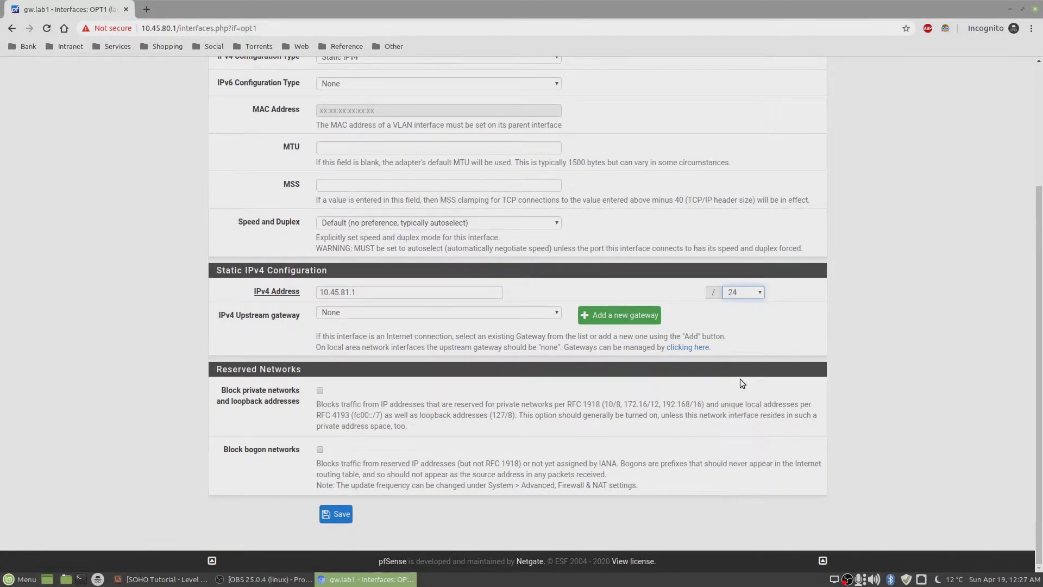
{"action": "left_click", "coordinate": [335, 520]}
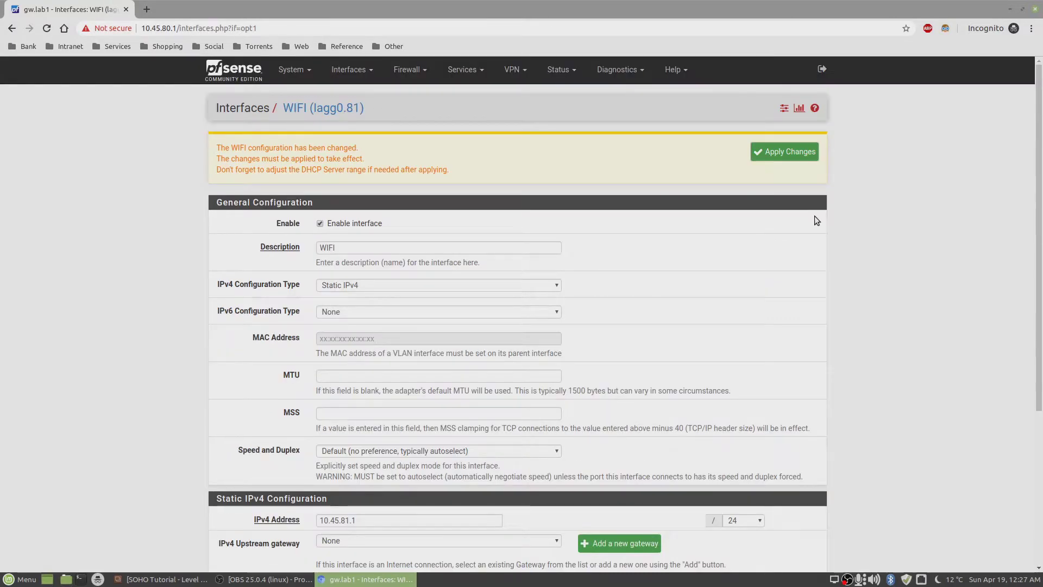
{"action": "left_click", "coordinate": [782, 152]}
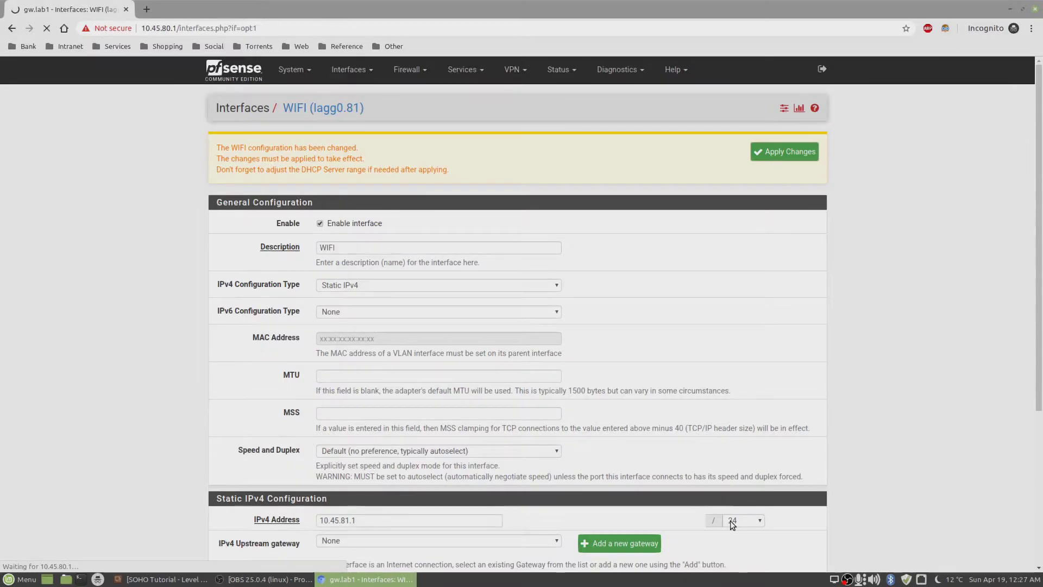
{"action": "left_click", "coordinate": [410, 69]}
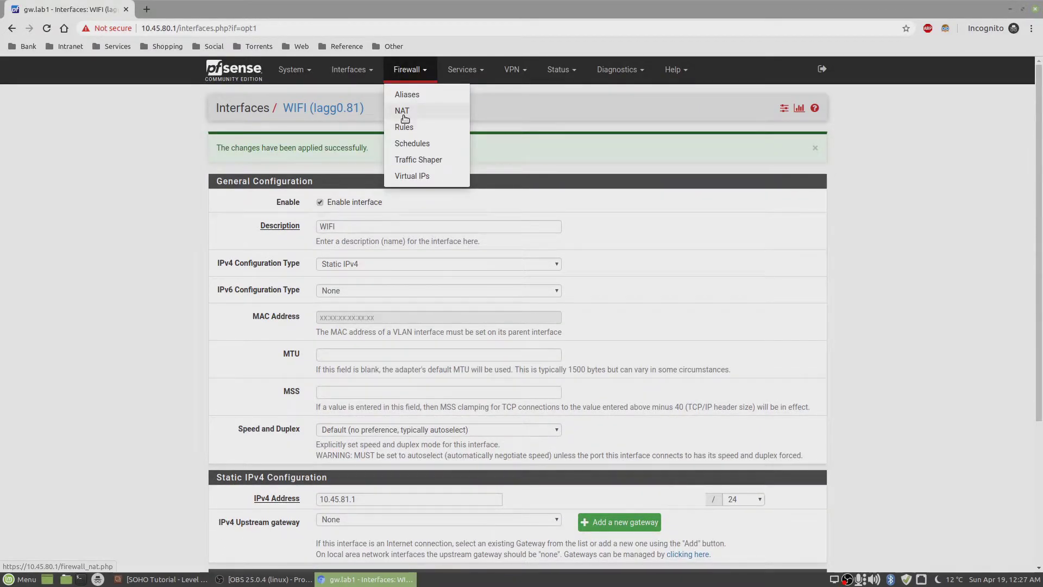
- Check the WIFI tab's empty rule list, then return to LAN's anti-lockout and default allow rules
{"action": "left_click", "coordinate": [404, 126]}
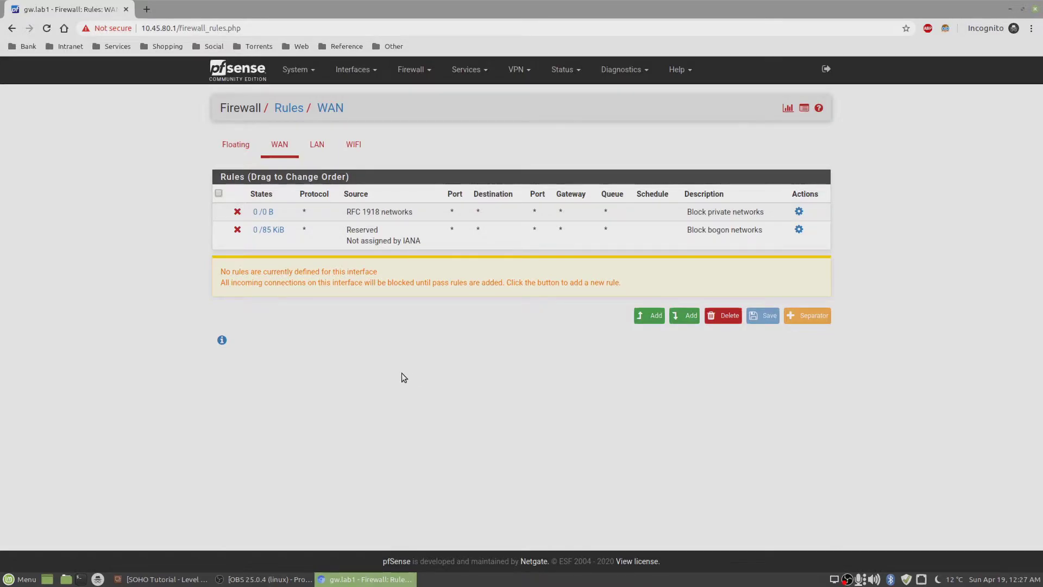
{"action": "left_click", "coordinate": [319, 146]}
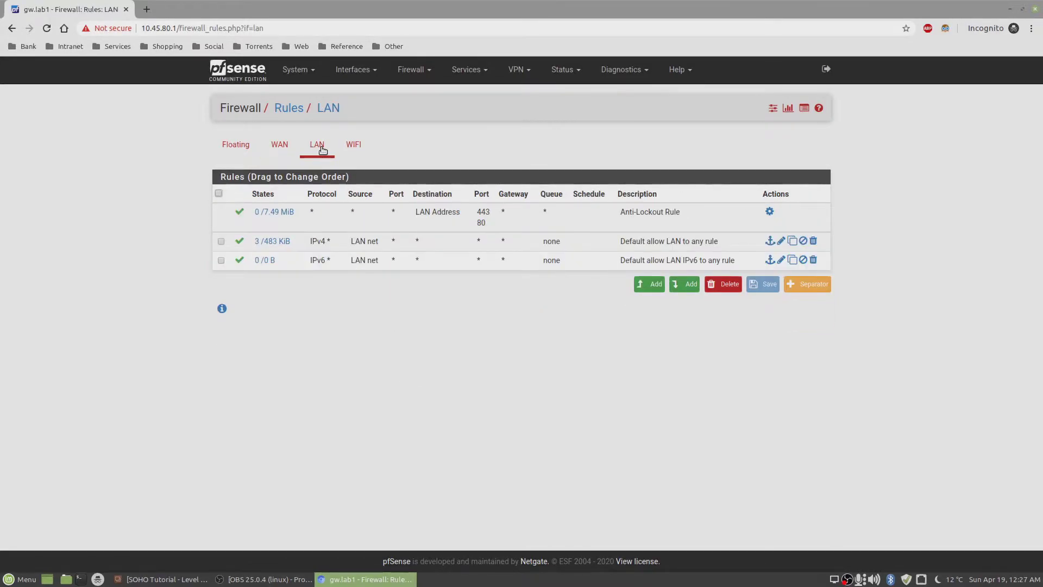
{"action": "left_click", "coordinate": [354, 147]}
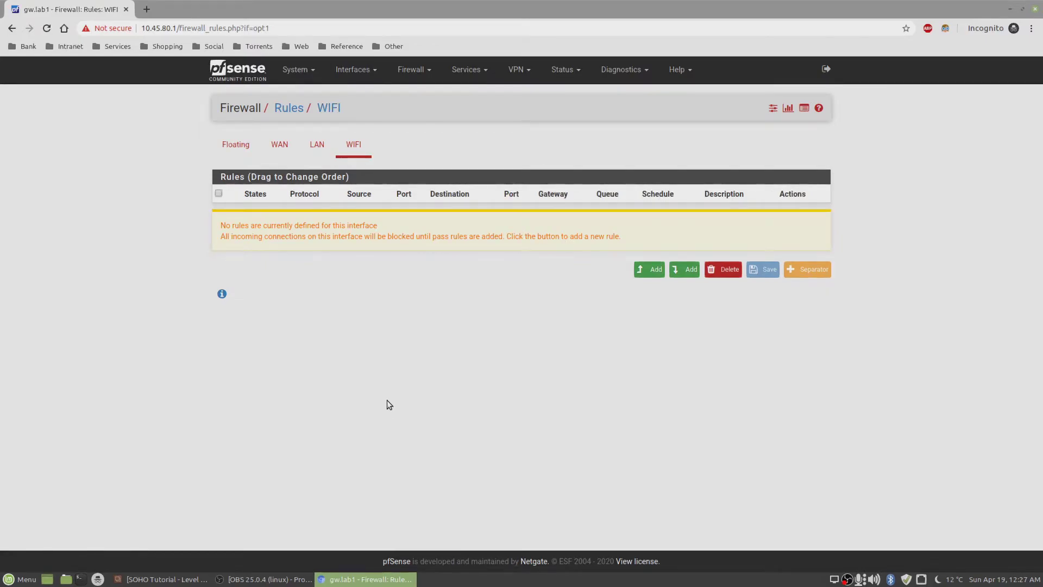
{"action": "left_click", "coordinate": [319, 145]}
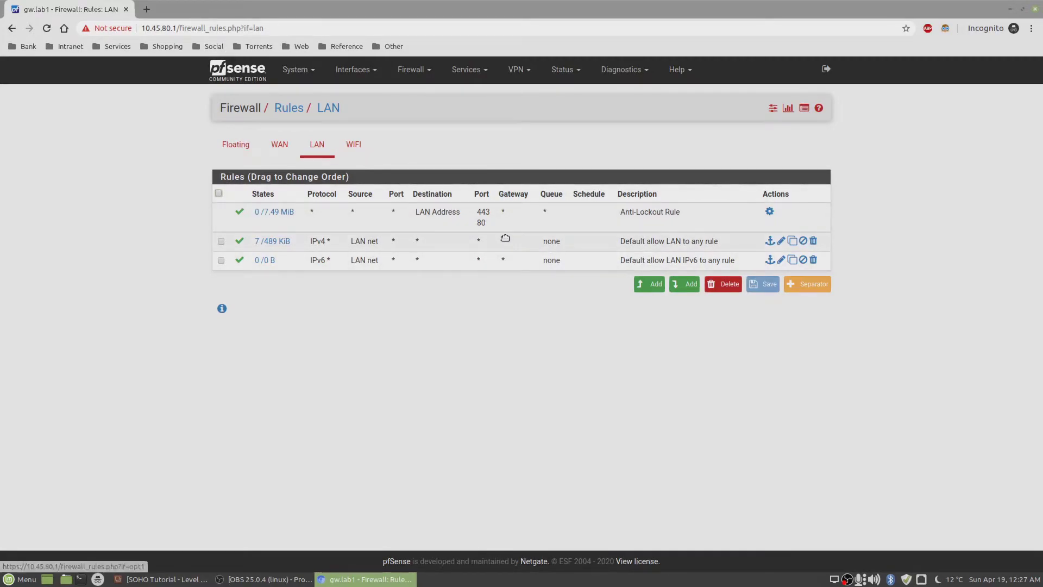
- Copy the Default allow LAN IPv4 rule and switch its interface to WIFI
{"action": "left_click", "coordinate": [793, 241]}
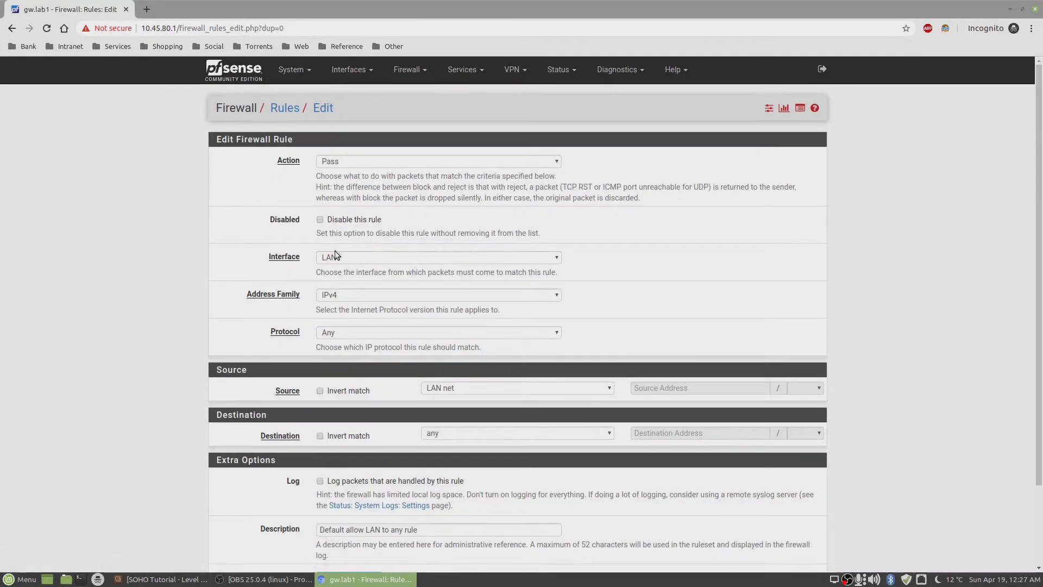
{"action": "left_click", "coordinate": [343, 256]}
{"action": "left_click", "coordinate": [346, 265]}
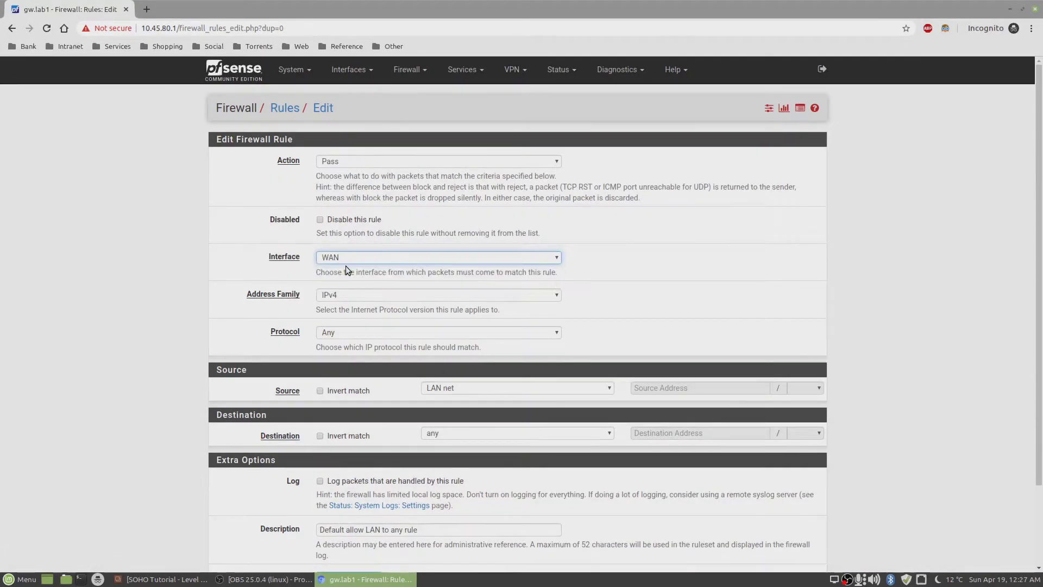
{"action": "left_click", "coordinate": [487, 256]}
{"action": "left_click", "coordinate": [456, 290]}
{"action": "scroll", "coordinate": [510, 280], "scroll_direction": "down", "scroll_amount": 3}
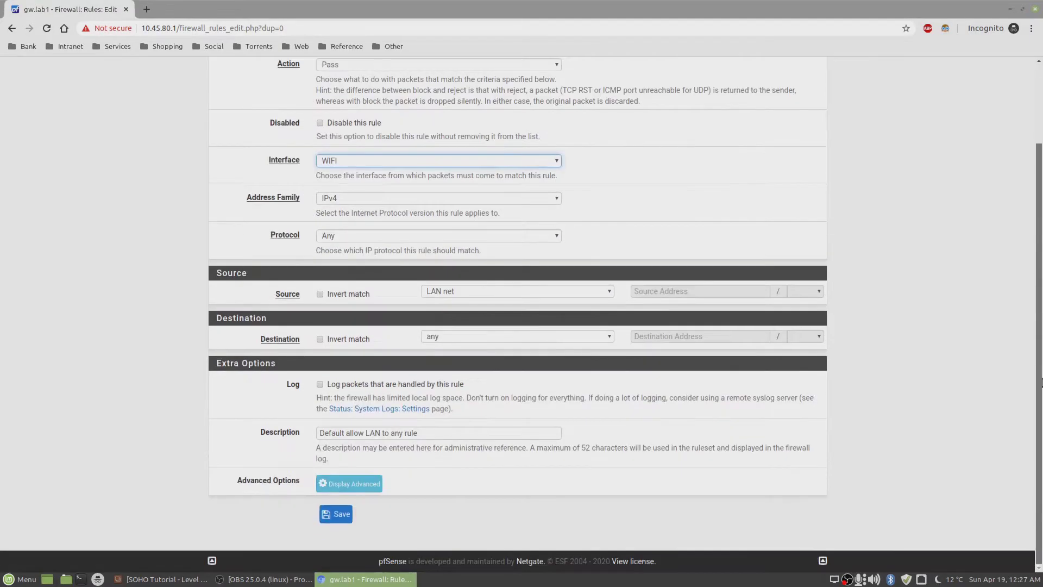
- Set source to WIFI net, description to 'Default allow WIFI to any rule', then save and apply
{"action": "left_click", "coordinate": [525, 288]}
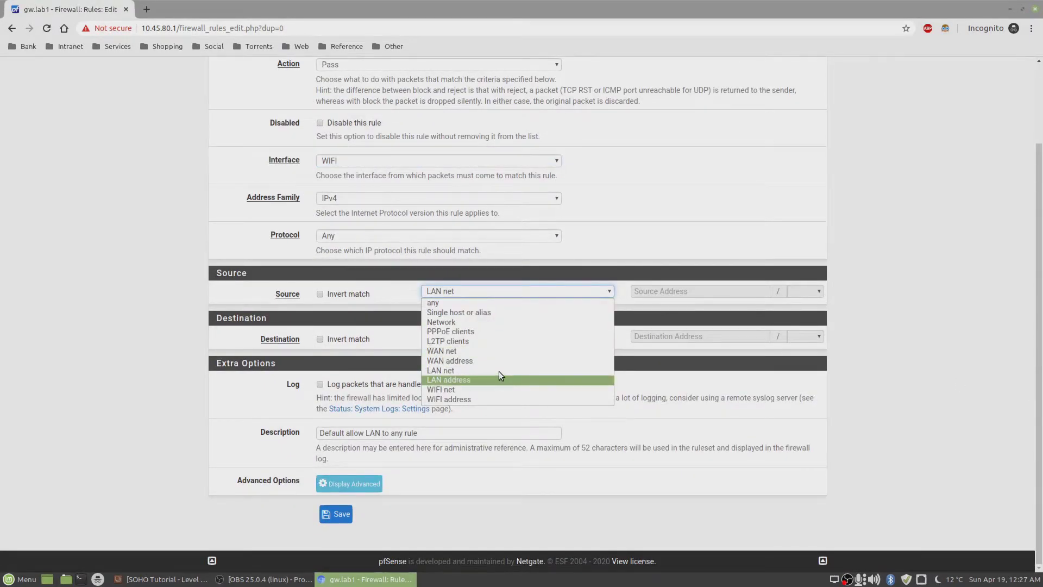
{"action": "left_click", "coordinate": [498, 388]}
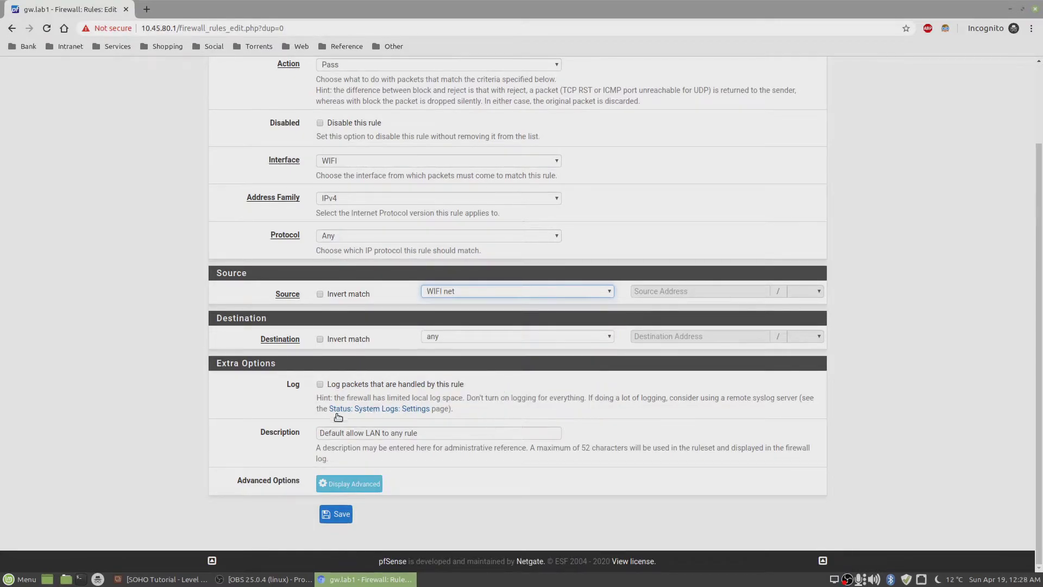
{"action": "double_click", "coordinate": [368, 434]}
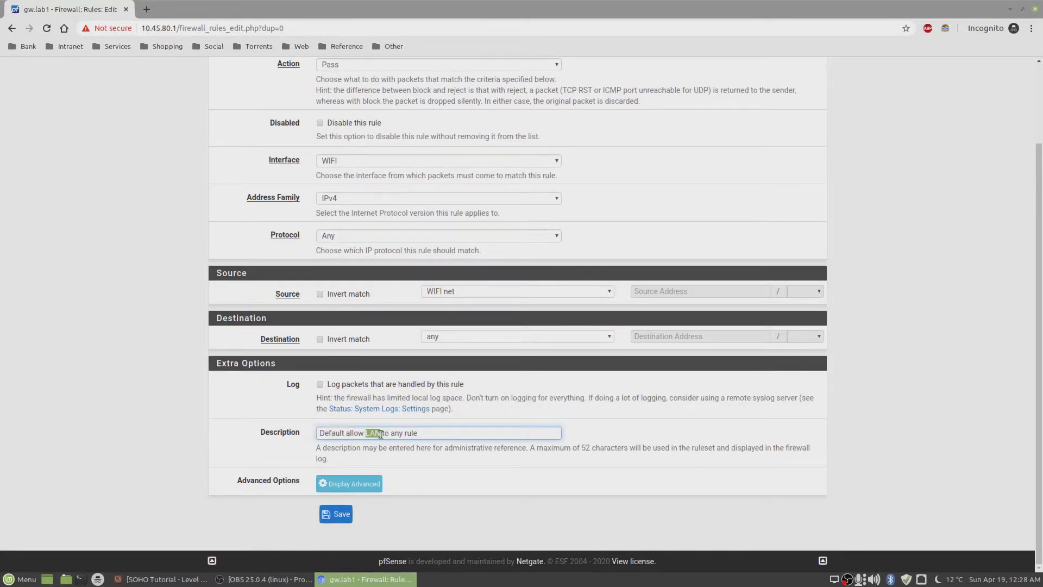
{"action": "type", "text": "WIFI"}
{"action": "left_click", "coordinate": [341, 519]}
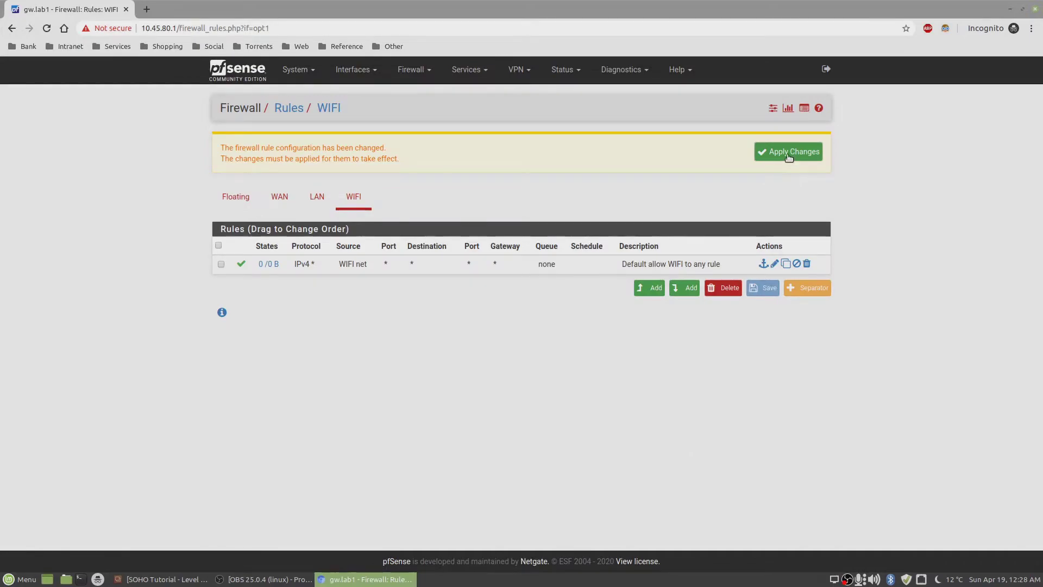
{"action": "left_click", "coordinate": [789, 155]}
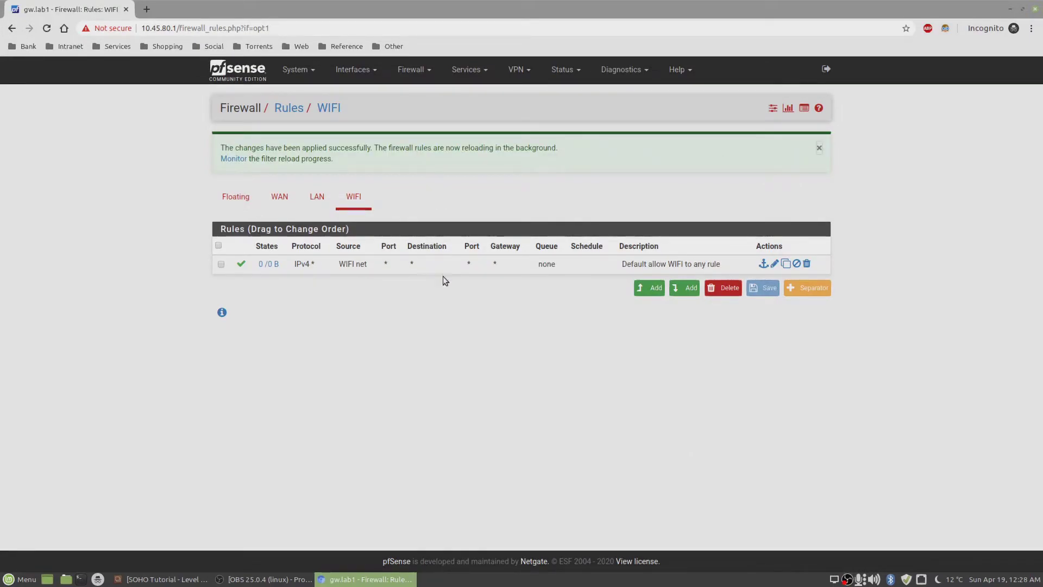
- Open the DHCP Server settings for the WIFI interface
{"action": "left_click", "coordinate": [471, 71]}
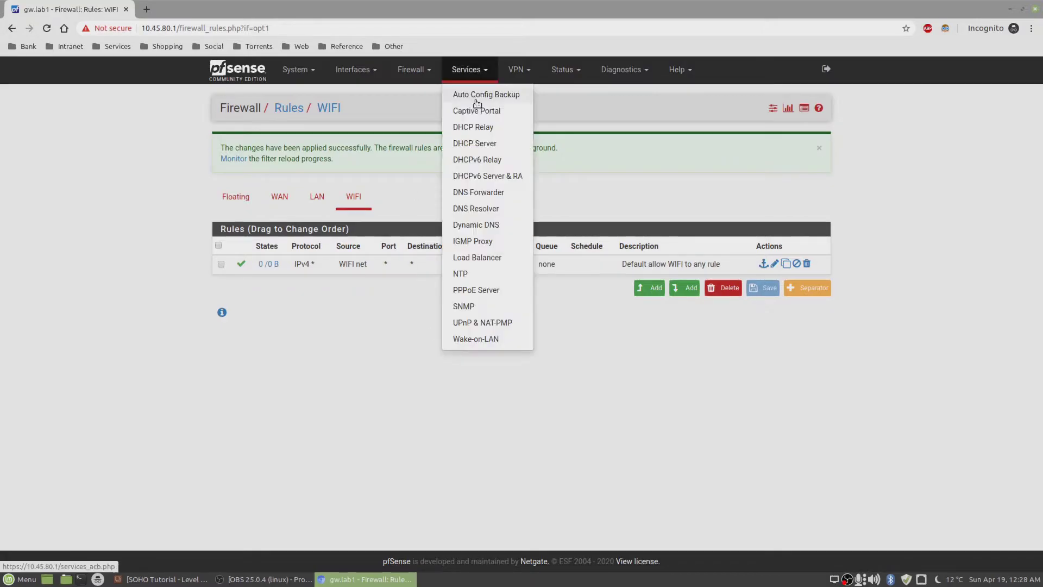
{"action": "left_click", "coordinate": [474, 148]}
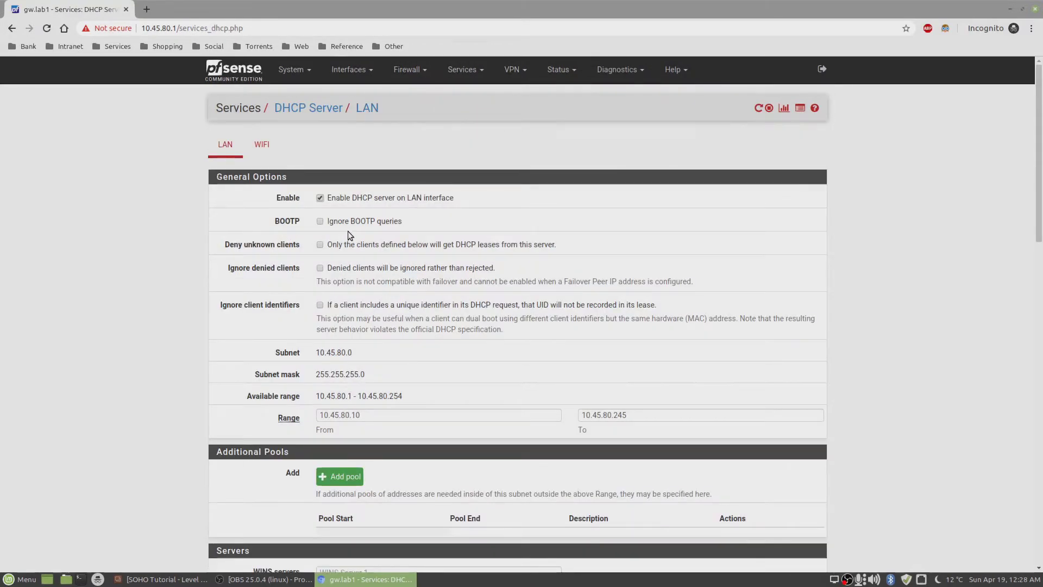
{"action": "left_click", "coordinate": [262, 145]}
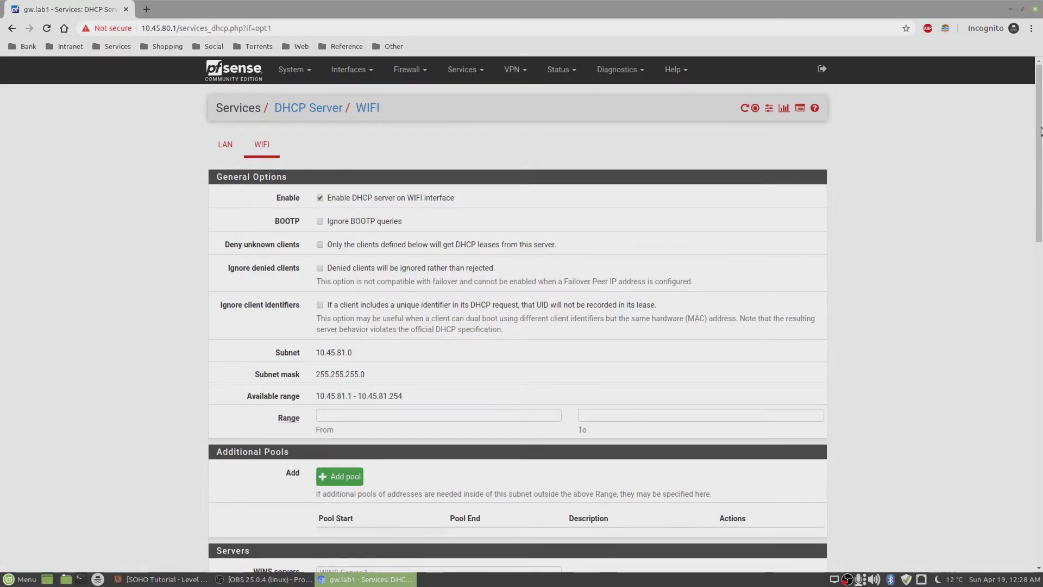
{"action": "scroll", "coordinate": [924, 218], "scroll_direction": "down", "scroll_amount": 4}
- Set the DHCP range from 10.45.81.50 to 10.45.81.100 and save
{"action": "left_click", "coordinate": [388, 177]}
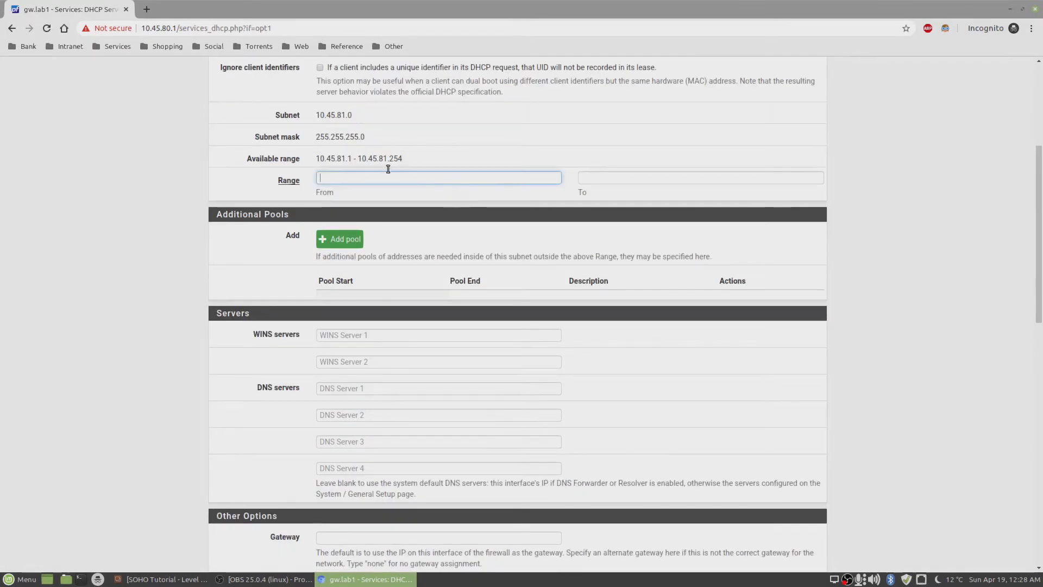
{"action": "left_click", "coordinate": [344, 158]}
{"action": "left_click_drag", "start_coordinate": [344, 157], "coordinate": [318, 159]}
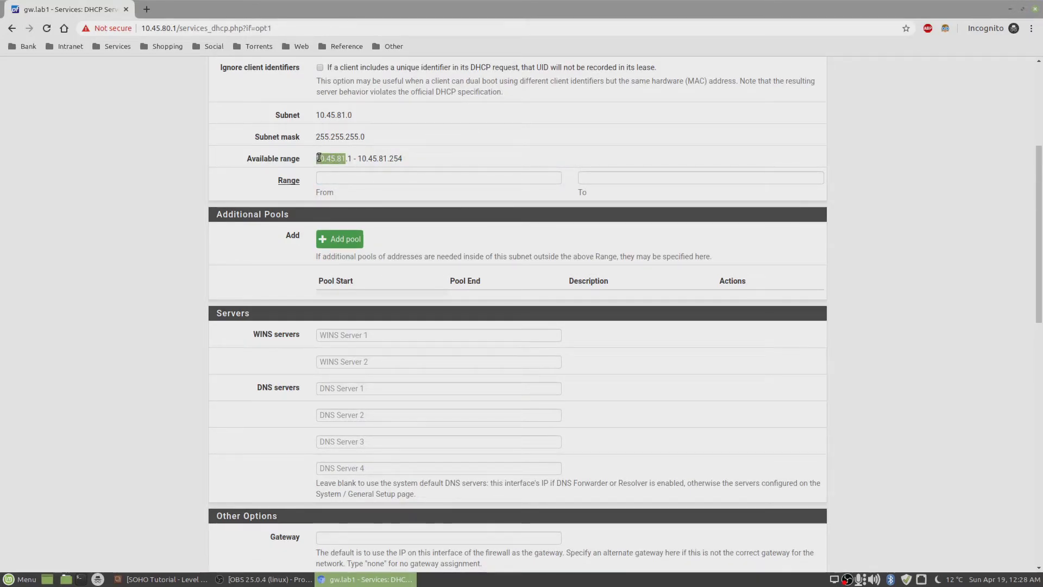
{"action": "left_click", "coordinate": [356, 183]}
{"action": "key", "text": "ctrl+v"}
{"action": "type", "text": "5"}
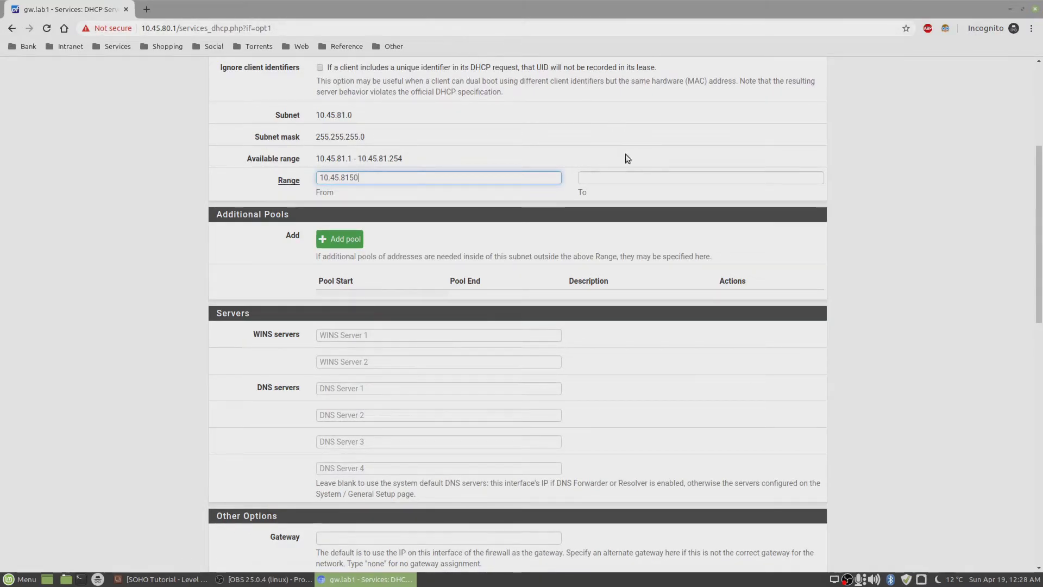
{"action": "type", "text": "0"}
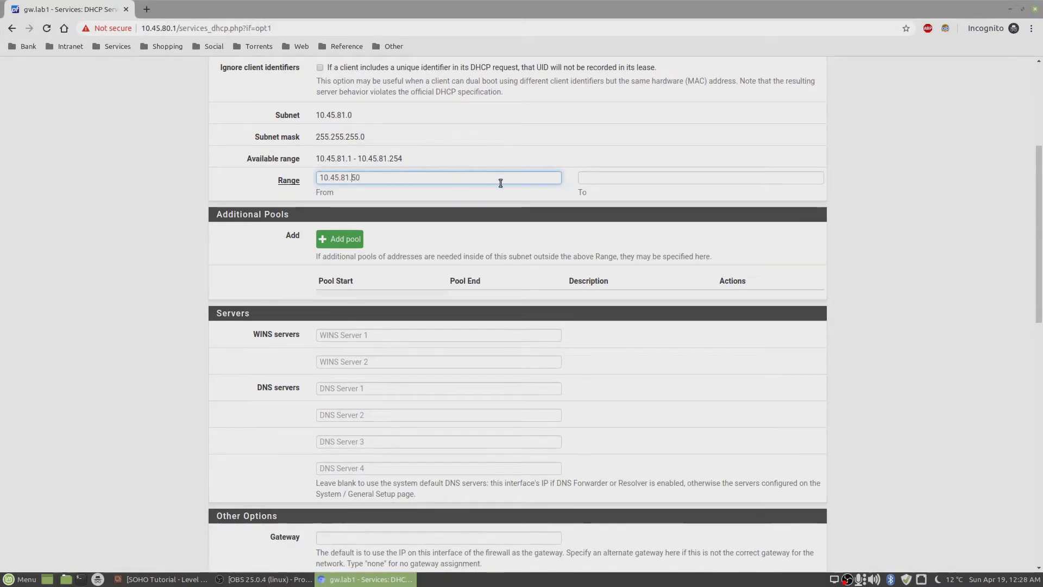
{"action": "left_click", "coordinate": [600, 178]}
{"action": "key", "text": "ctrl+v"}
{"action": "type", "text": ".100"}
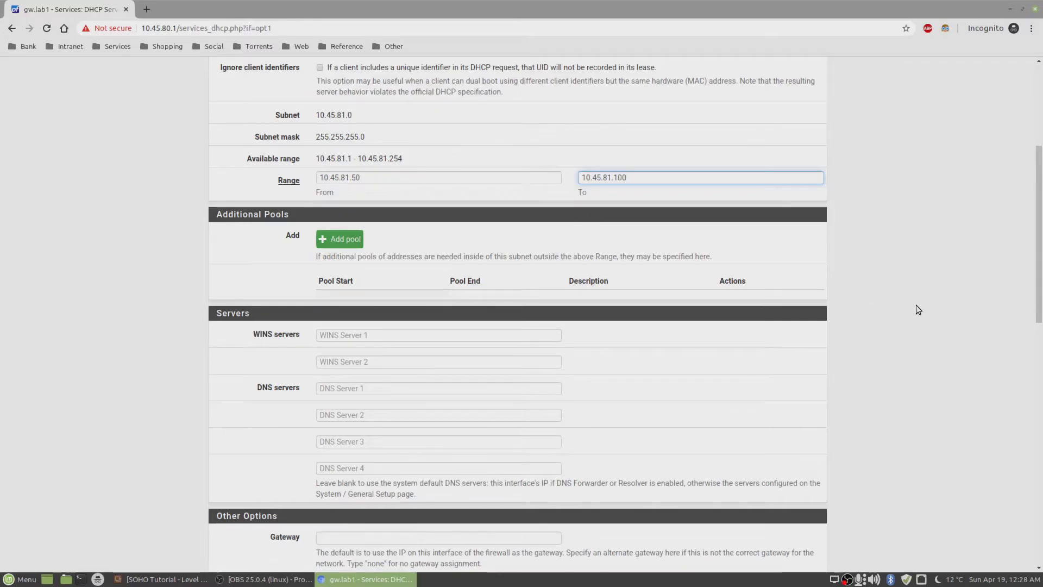
{"action": "left_click_drag", "start_coordinate": [1038, 269], "coordinate": [1041, 527]}
{"action": "left_click", "coordinate": [340, 448]}
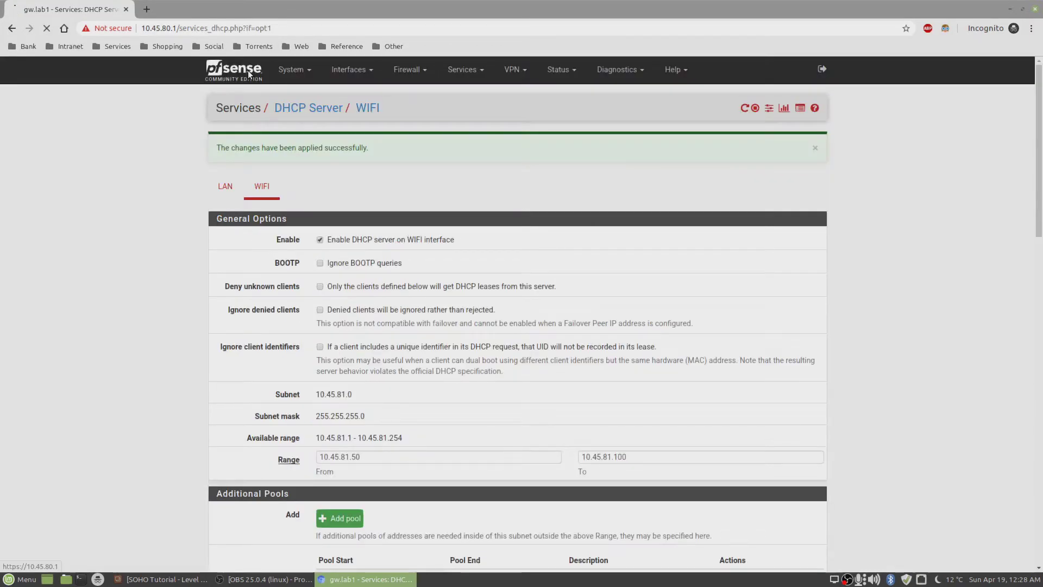
- Return to the dashboard, log out of pfSense, and close the Chromium window
{"action": "left_click", "coordinate": [249, 74]}
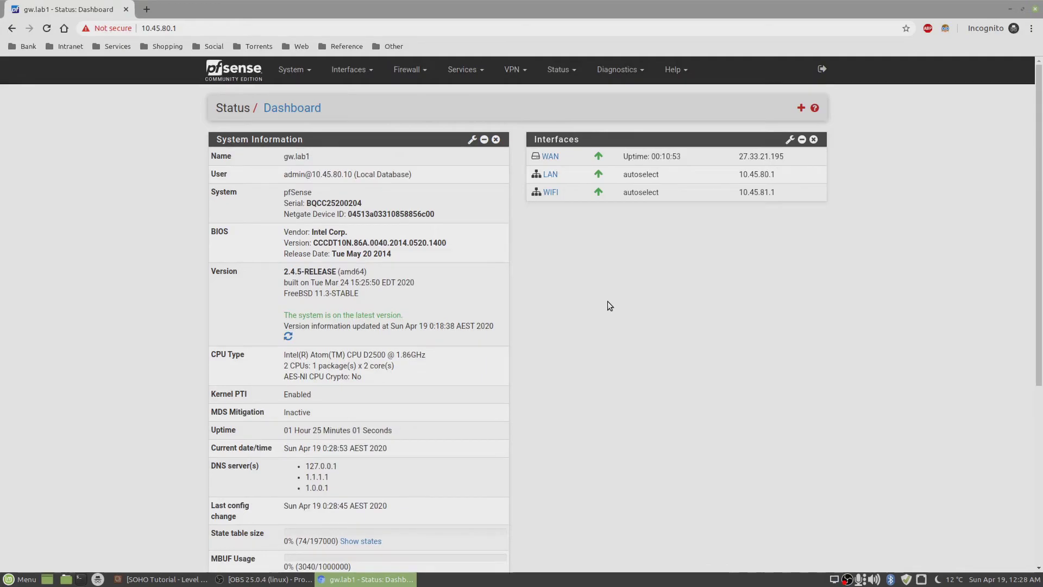
{"action": "left_click", "coordinate": [821, 75]}
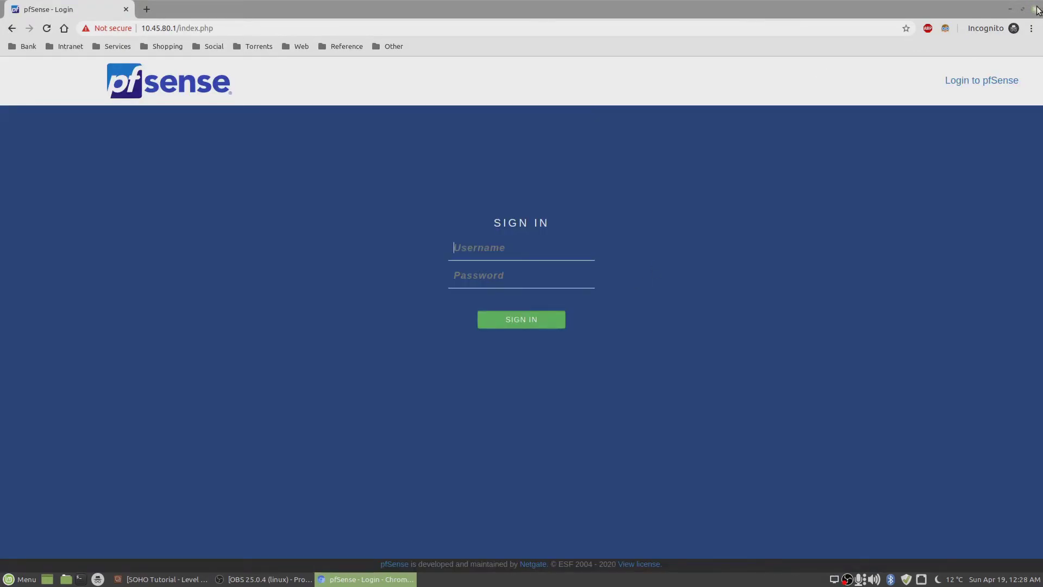
{"action": "left_click", "coordinate": [1036, 10]}
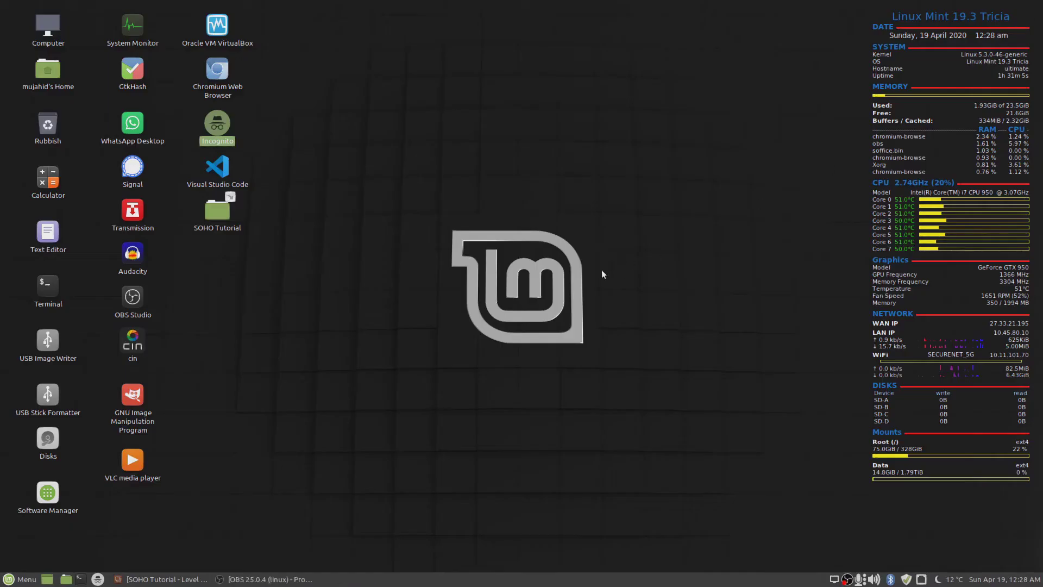